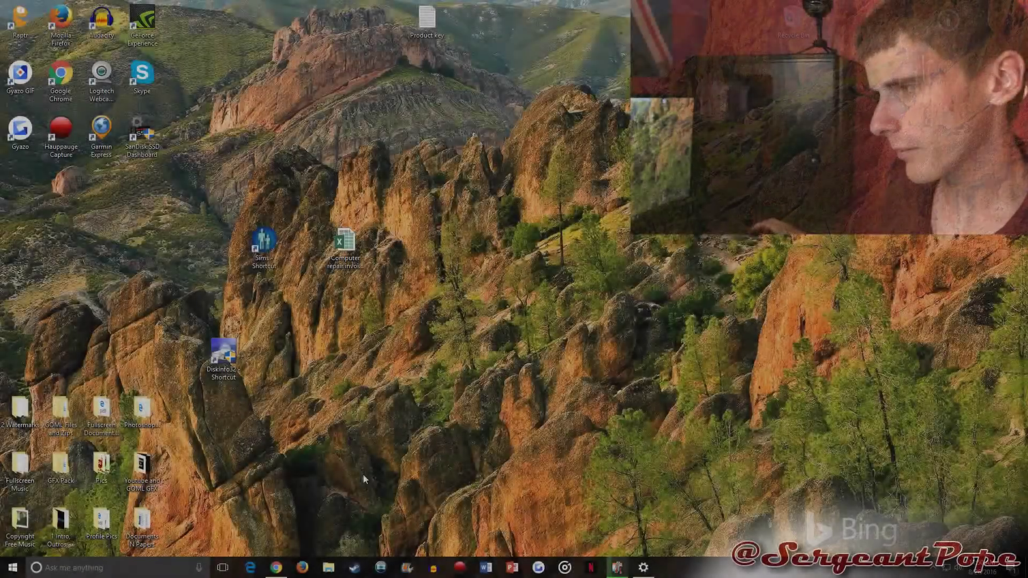
# - Confirm in CrystalDiskInfo that the SanDisk SSD is Good at 100% and 40 °C, glancing at drive E:
pyautogui.doubleClick(225, 360)
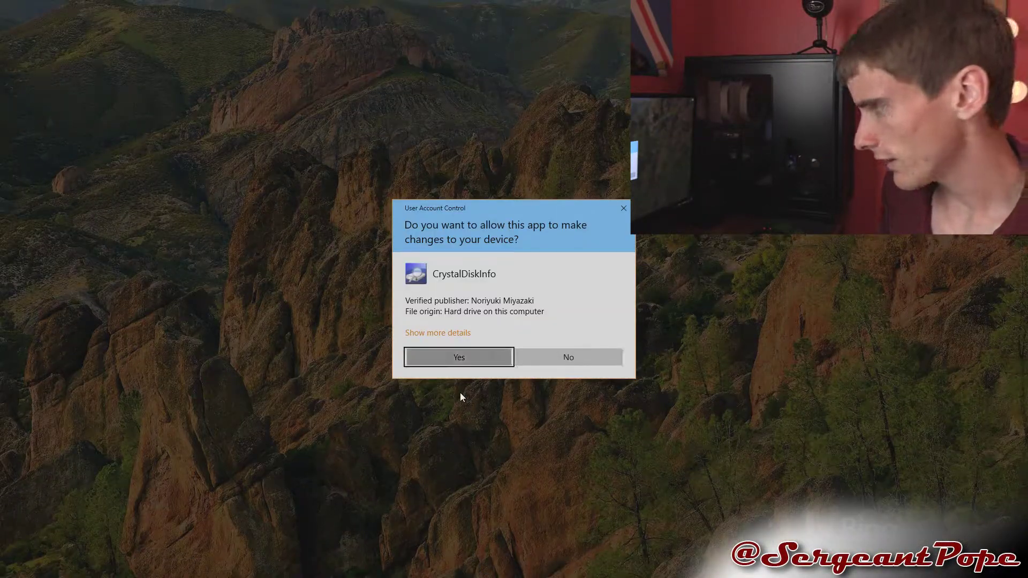
pyautogui.press('Return')
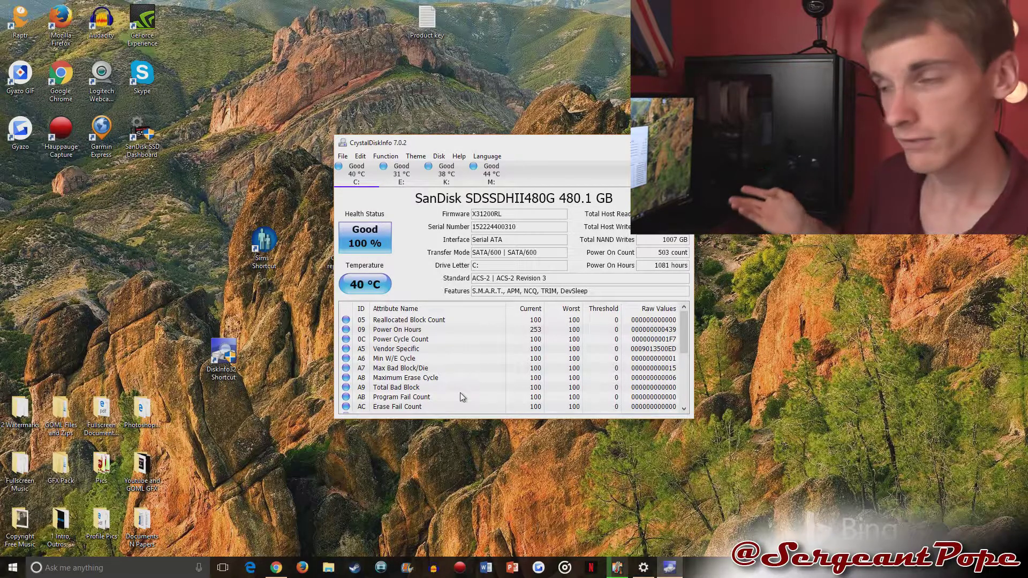
pyautogui.click(387, 179)
pyautogui.click(366, 180)
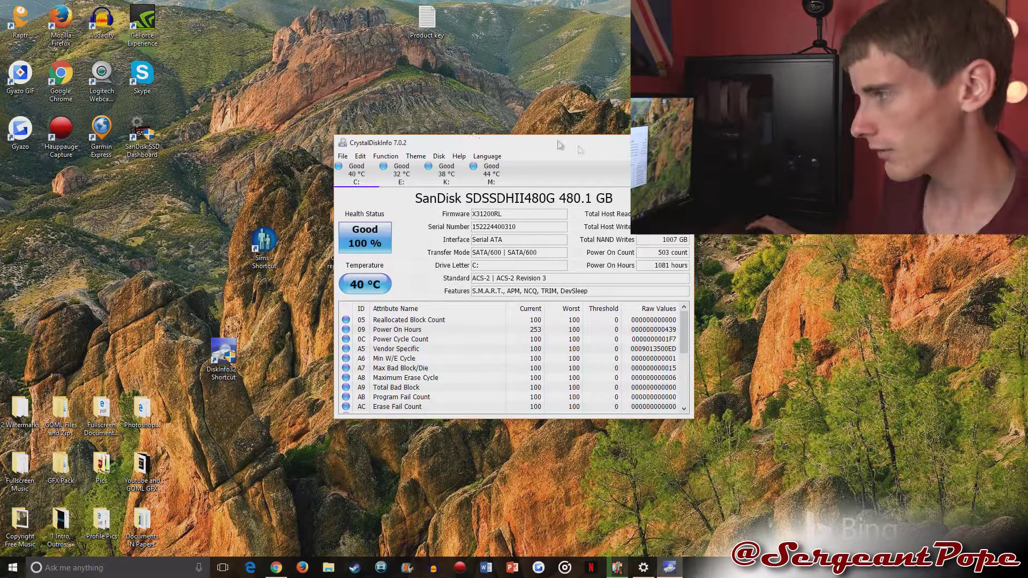
pyautogui.click(681, 142)
pyautogui.click(276, 568)
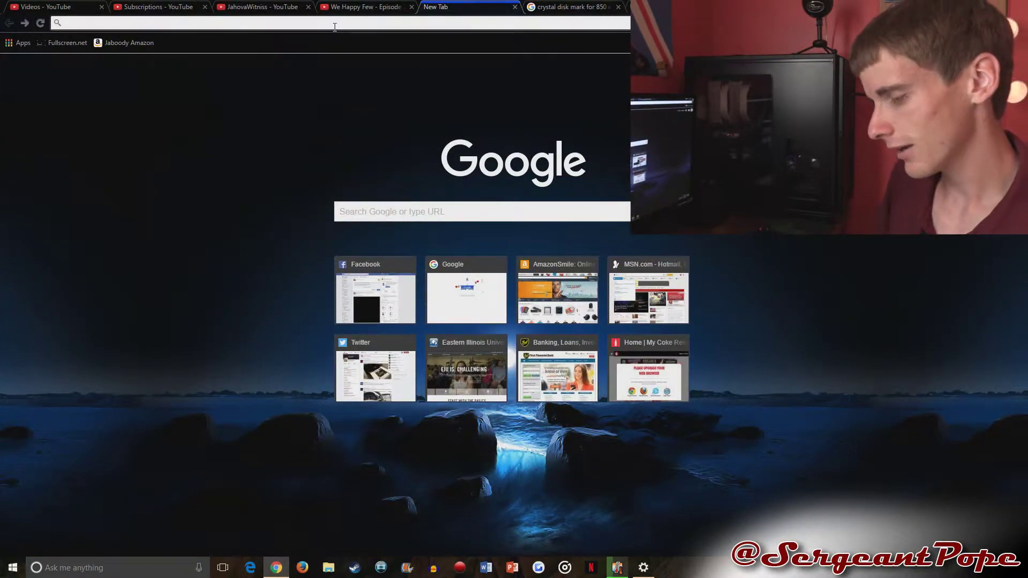
# - Search Google for 'crystal disk mark' and open the Crystal Dew World CrystalDiskMark page
pyautogui.write('google.com')
pyautogui.press('Return')
pyautogui.write('cry')
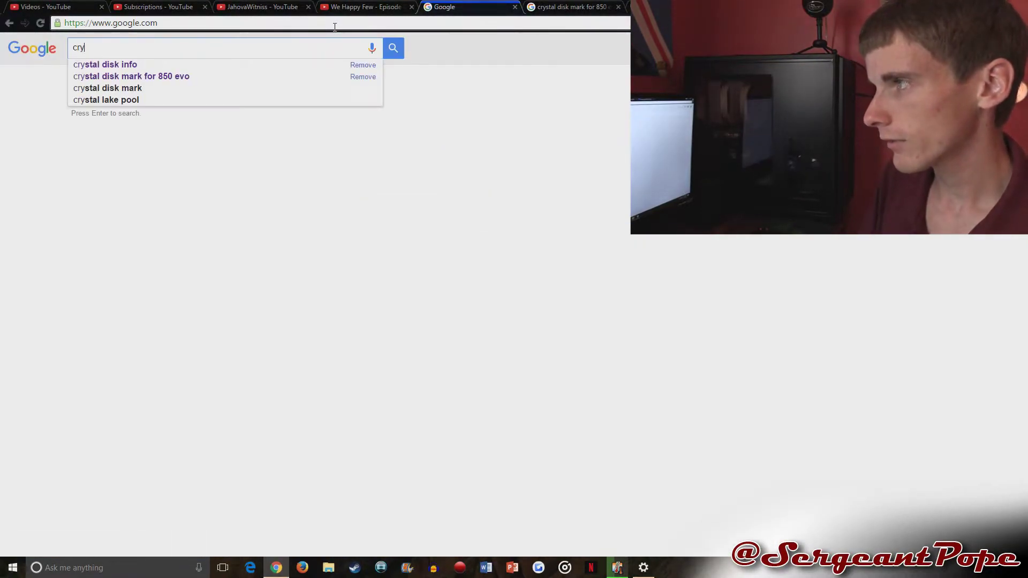
pyautogui.press('Down')
pyautogui.press('Down')
pyautogui.press('Down')
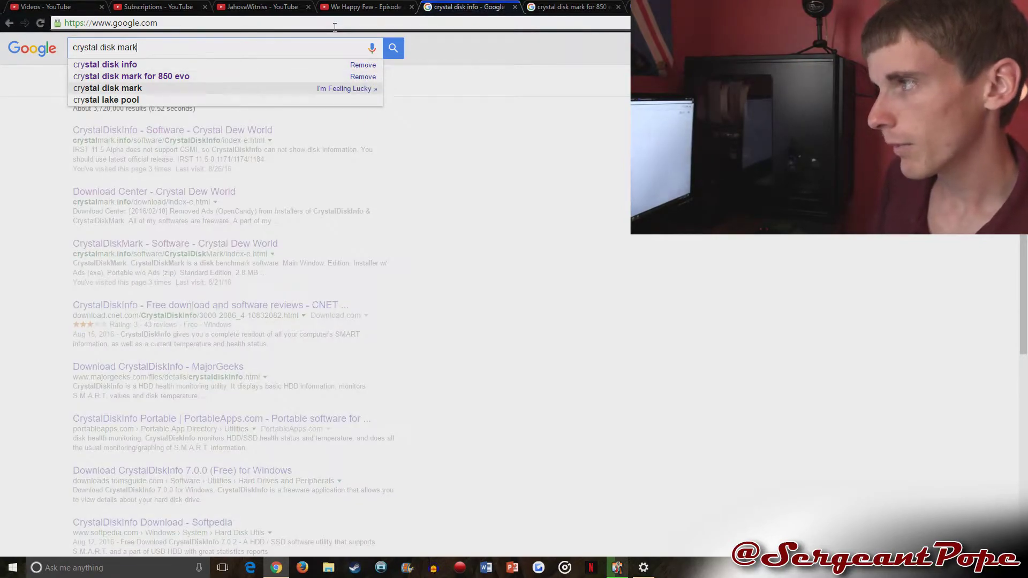
pyautogui.press('Return')
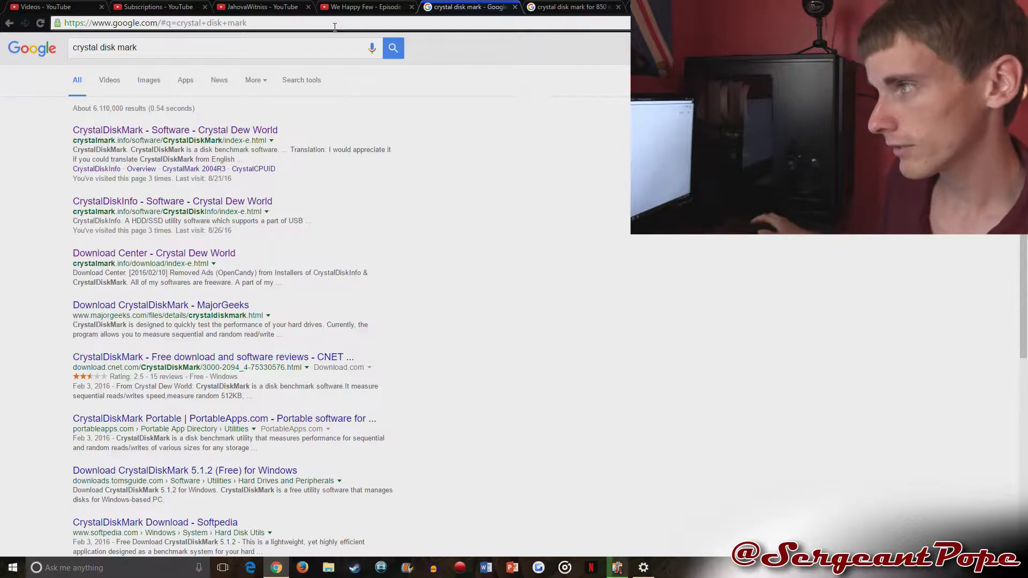
pyautogui.click(240, 131)
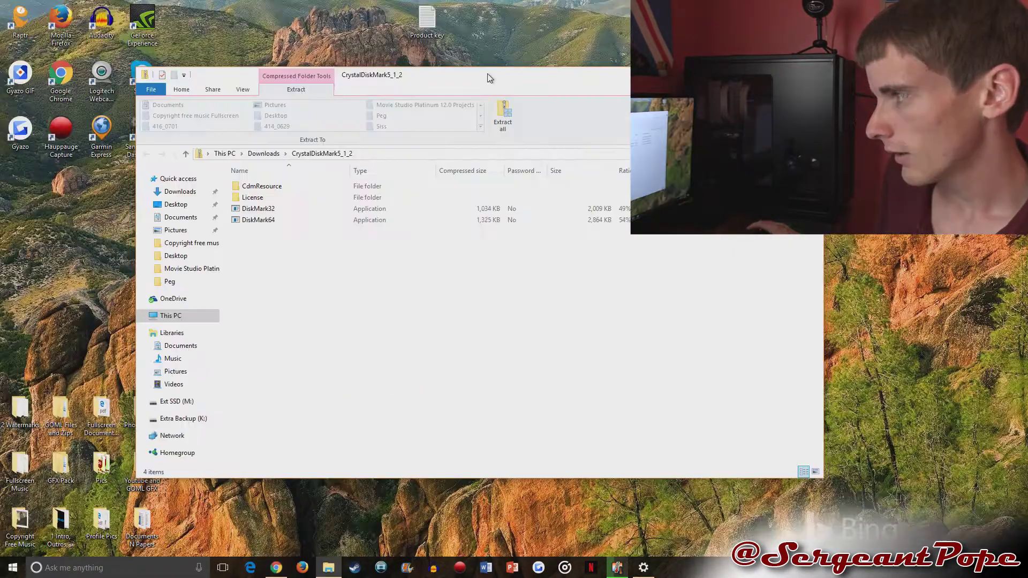
# - Extract the CrystalDiskMark5_1_2 archive into Downloads and run the extracted DiskMark32
pyautogui.doubleClick(282, 210)
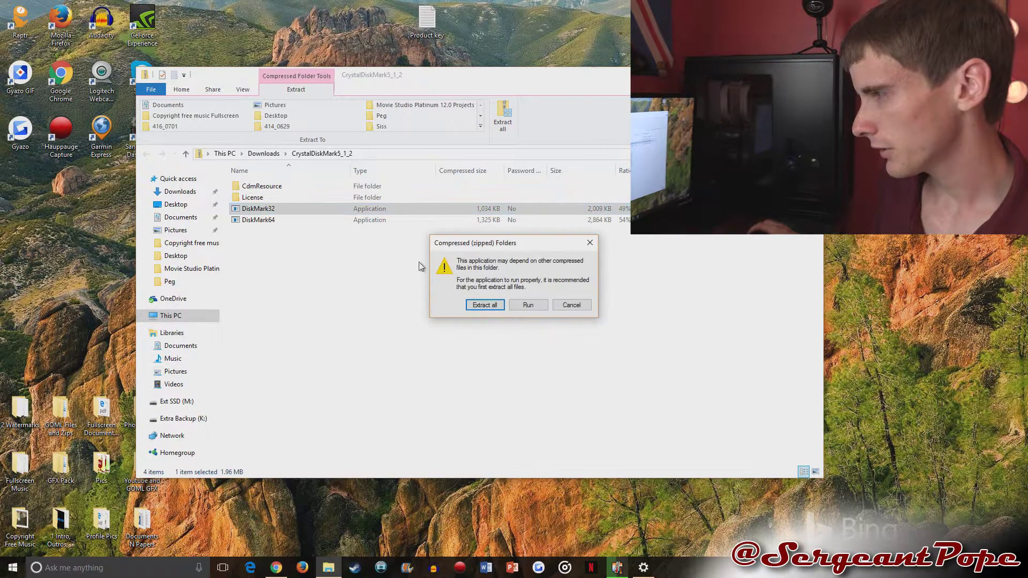
pyautogui.click(485, 304)
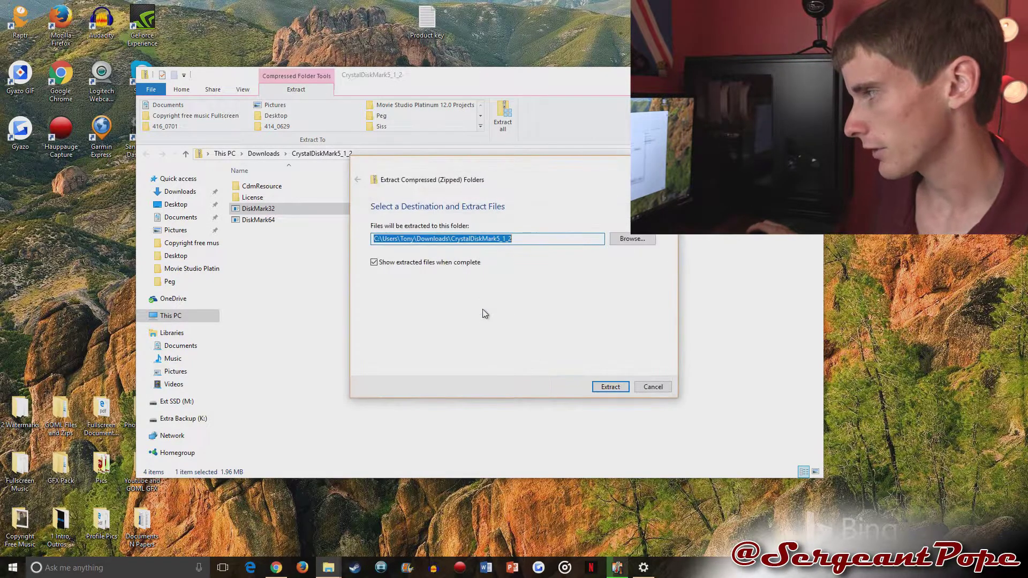
pyautogui.click(599, 387)
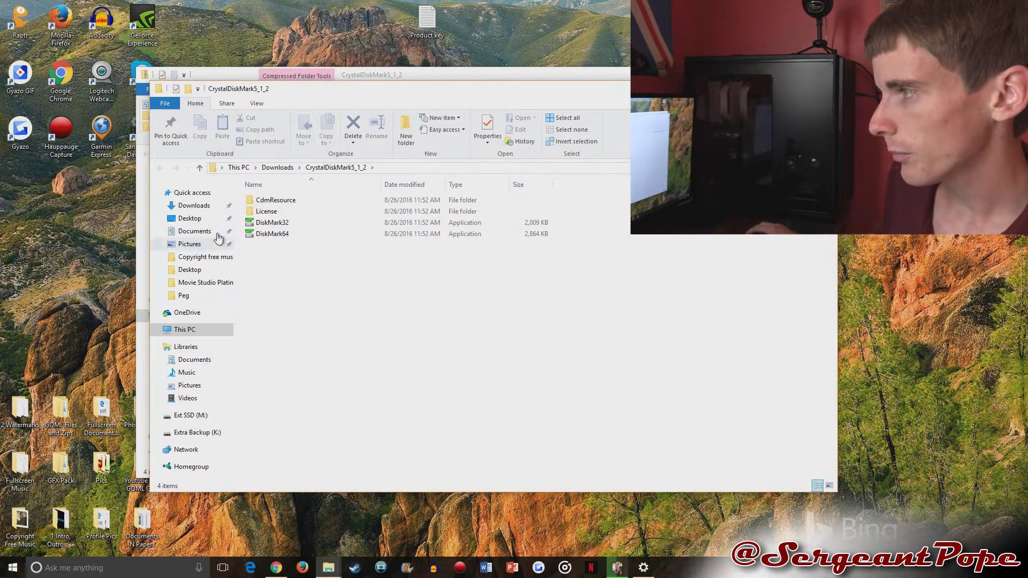
pyautogui.click(296, 223)
pyautogui.doubleClick(296, 223)
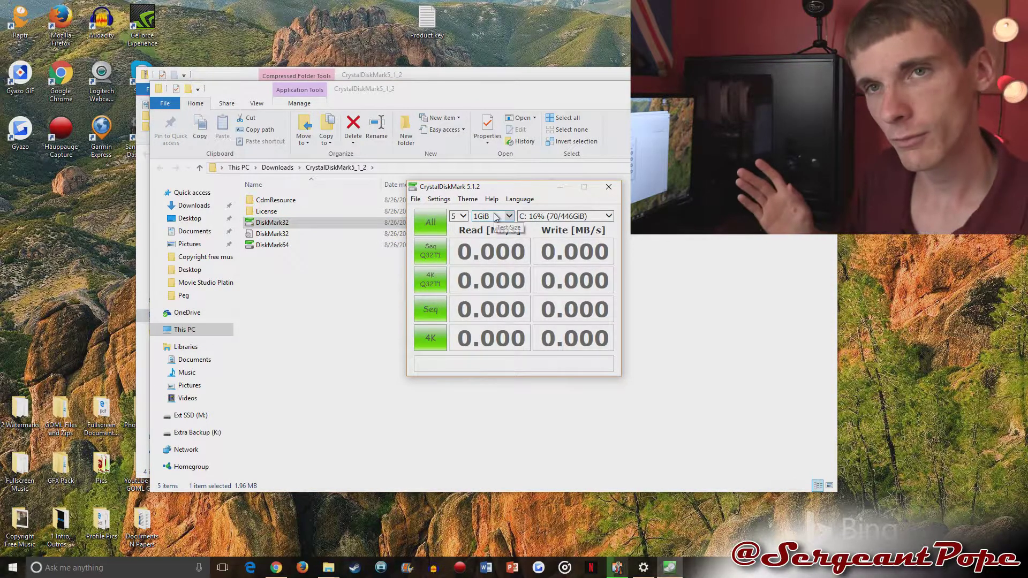
pyautogui.click(553, 217)
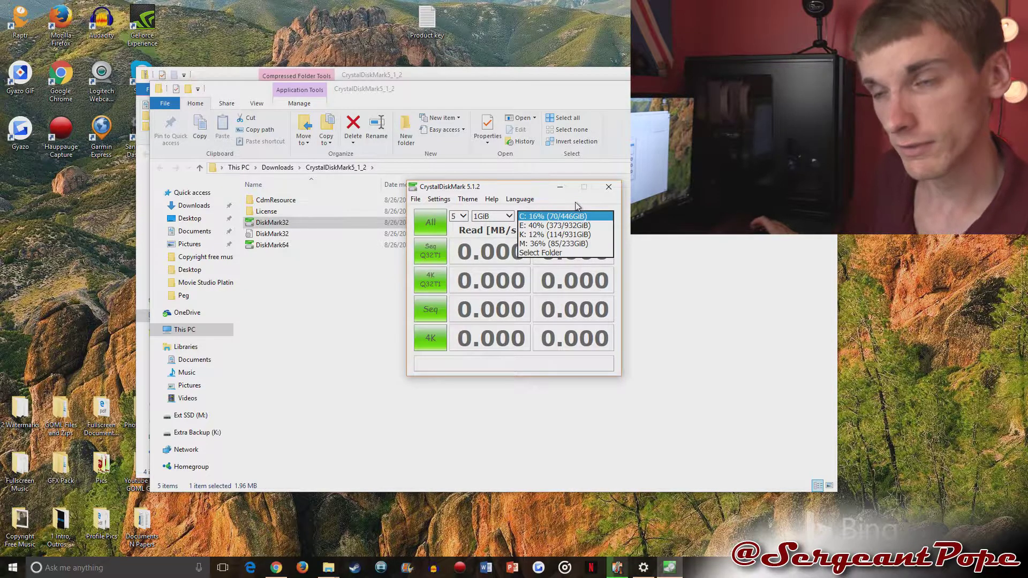
pyautogui.click(551, 216)
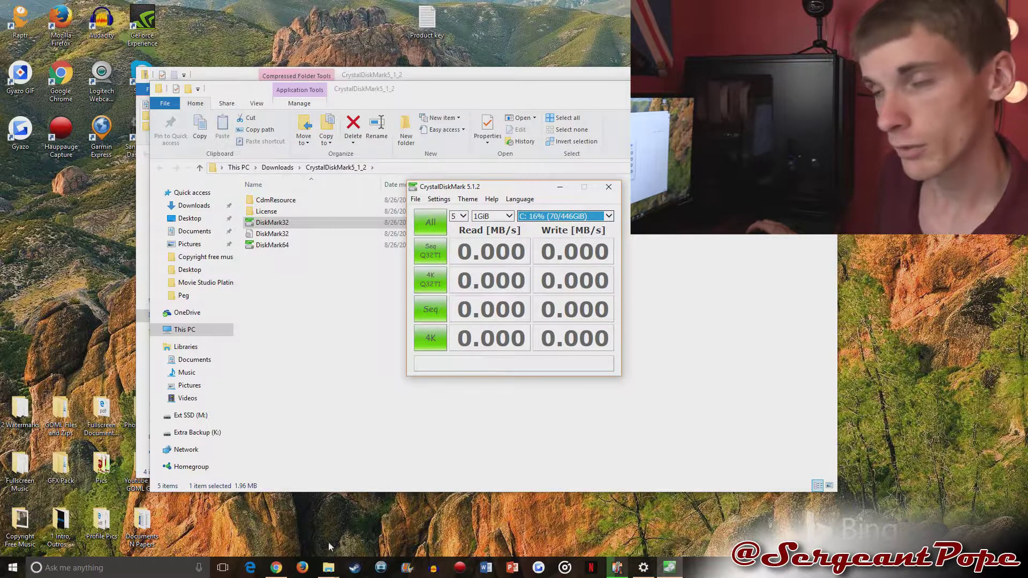
pyautogui.rightClick(334, 566)
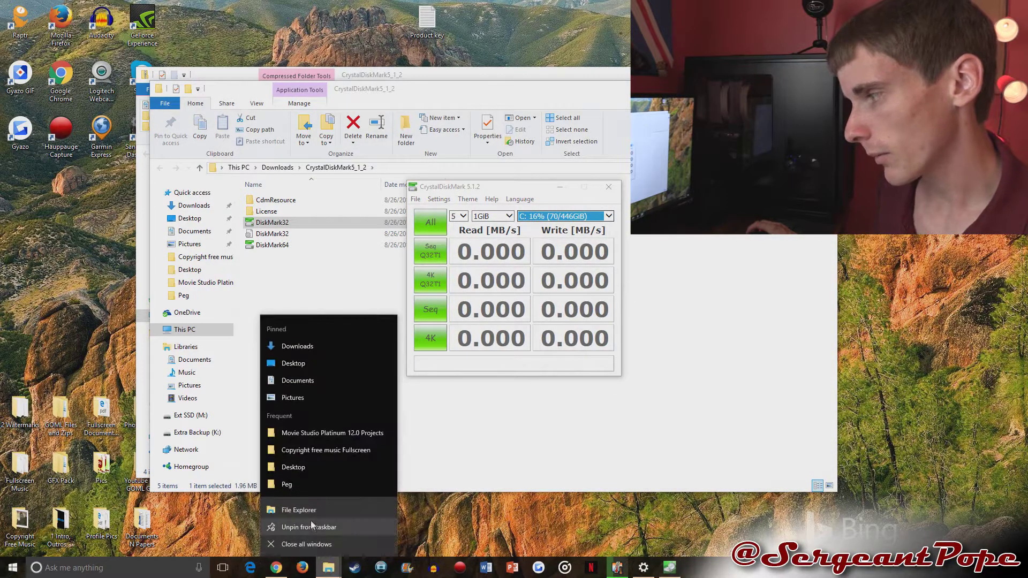
pyautogui.click(336, 509)
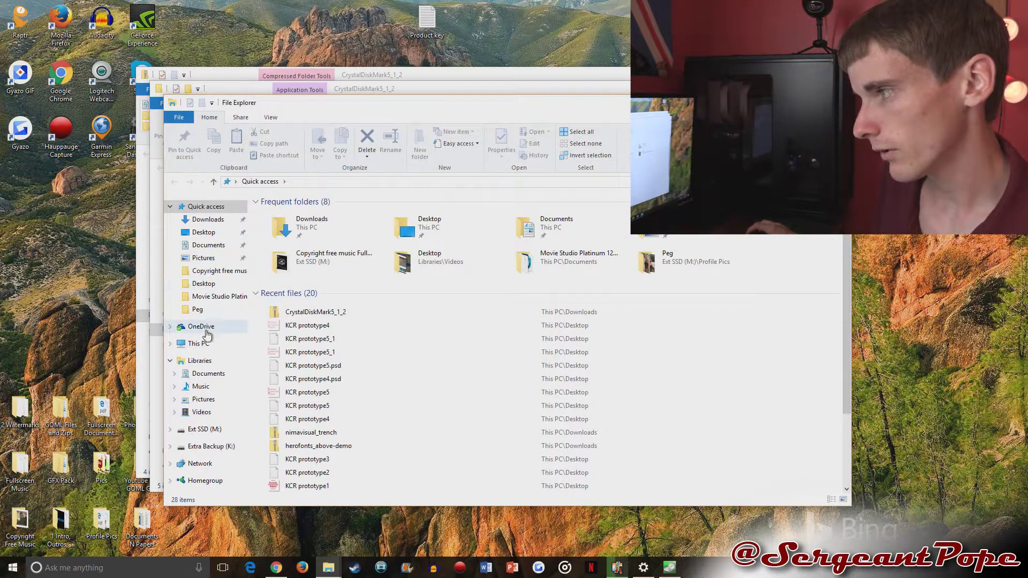
pyautogui.click(199, 343)
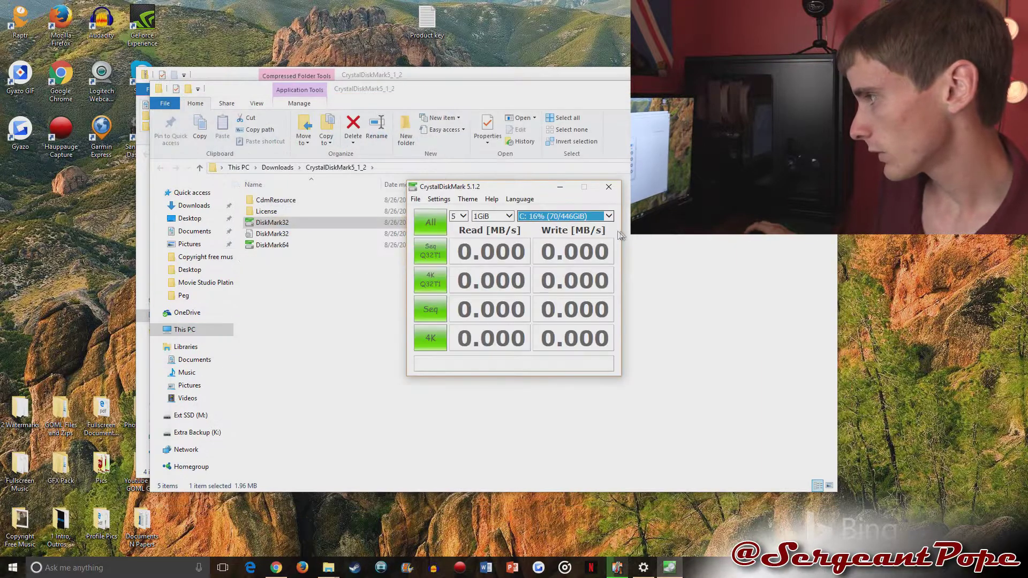
# - Choose the external M: drive as the CrystalDiskMark test target
pyautogui.click(573, 222)
pyautogui.click(544, 243)
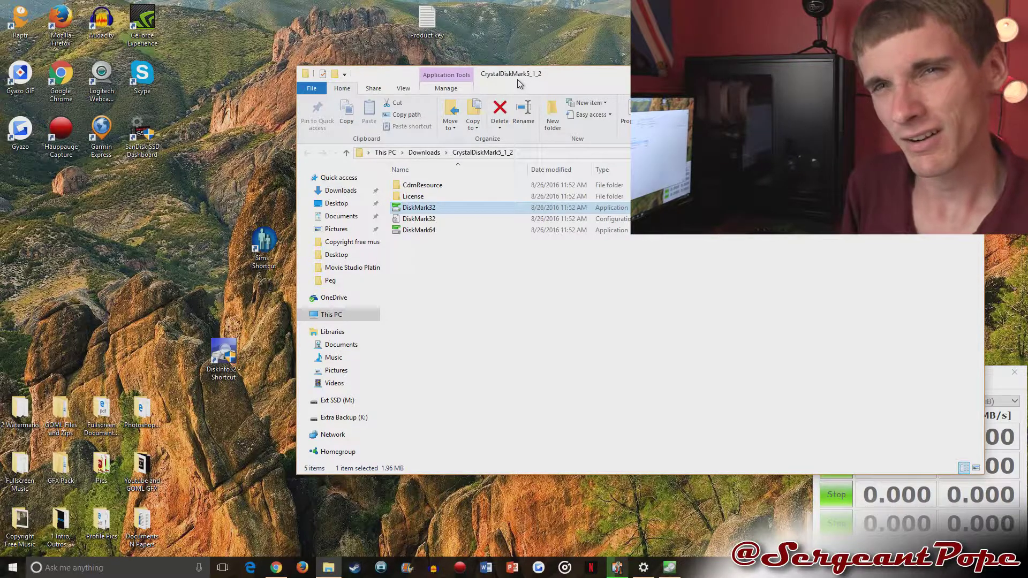
# - Create a shortcut to DiskMark32 and drop it onto the desktop
pyautogui.rightClick(423, 209)
pyautogui.click(463, 363)
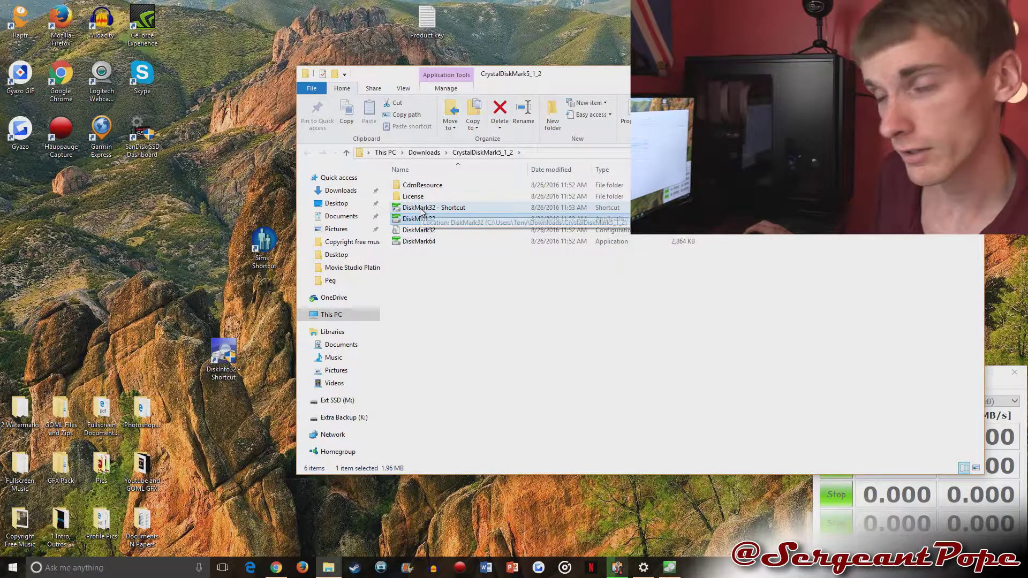
pyautogui.moveTo(421, 209); pyautogui.dragTo(271, 364)
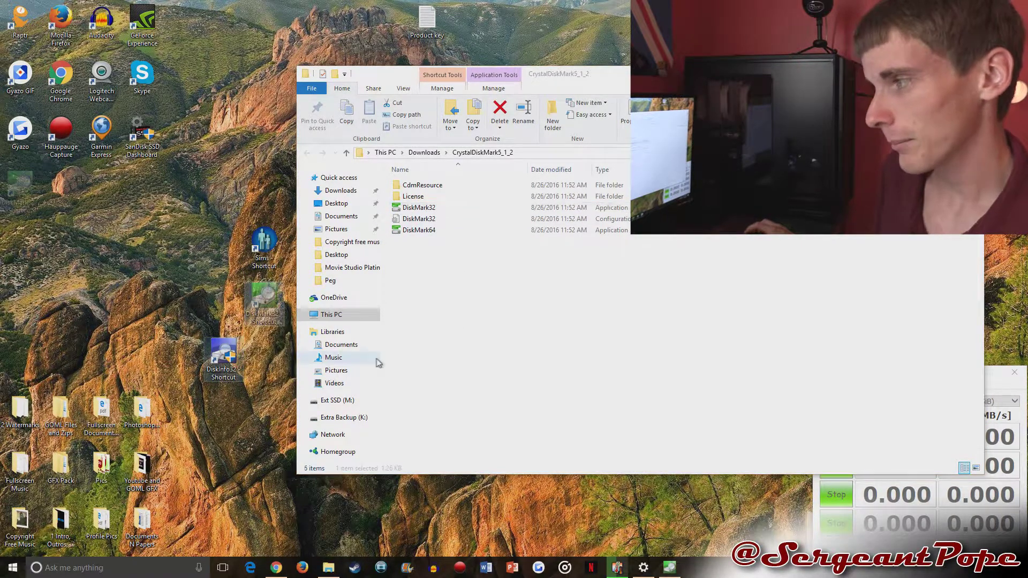
pyautogui.moveTo(277, 313); pyautogui.dragTo(278, 351)
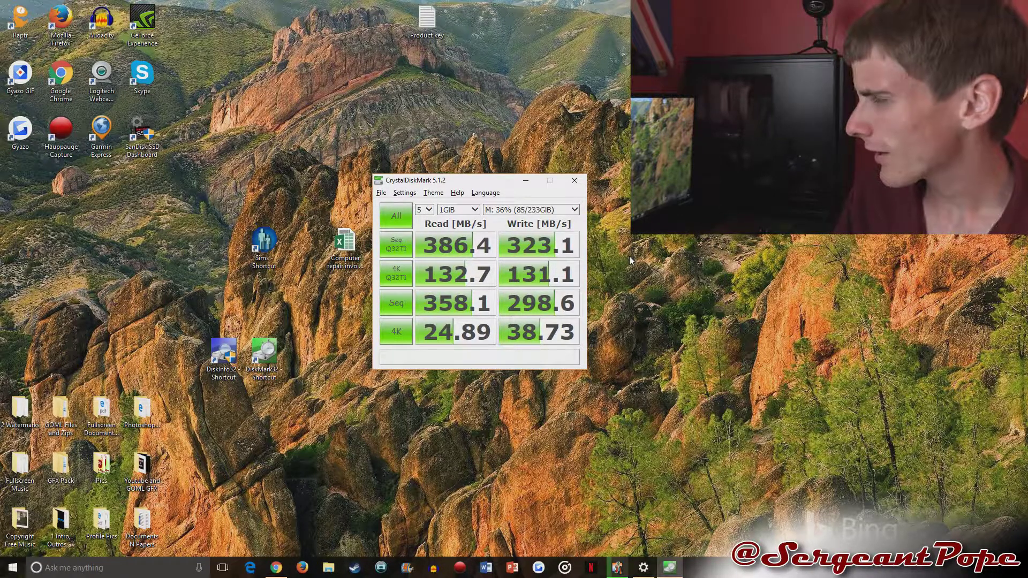
pyautogui.click(250, 566)
# - Bring up the Guru3D 850 EVO benchmark scores and place CrystalDiskMark's M: results beside them
pyautogui.hotkey('ctrl', 'Tab')
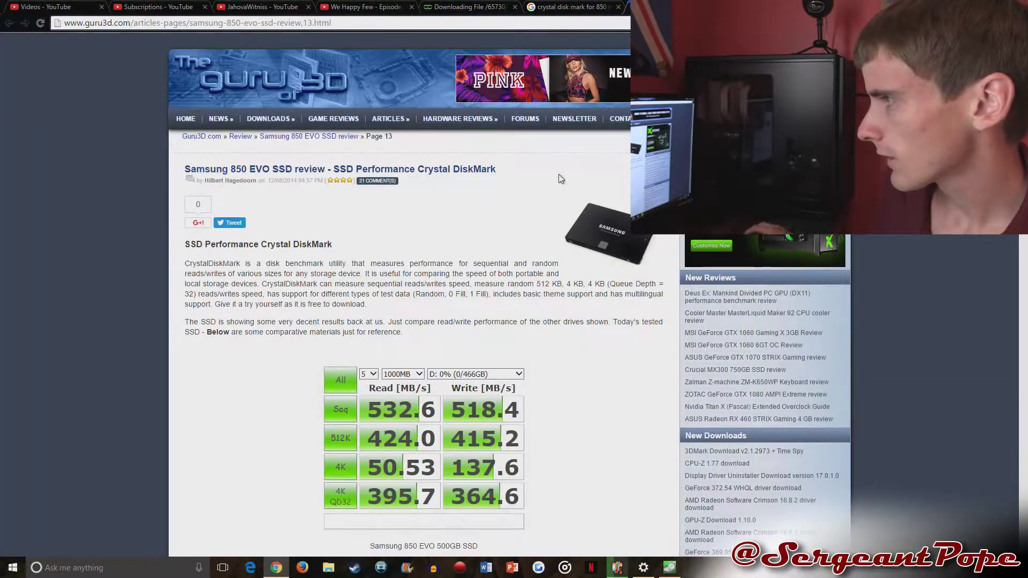
pyautogui.scroll(-1, 252, 297)
pyautogui.scroll(1, 241, 303)
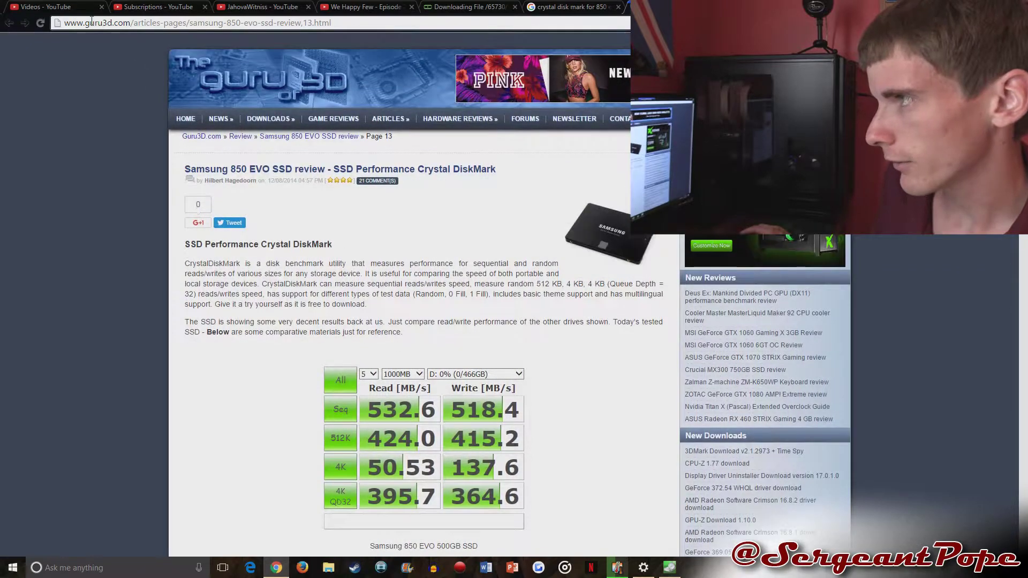
pyautogui.scroll(-2, 225, 308)
pyautogui.scroll(-3, 206, 314)
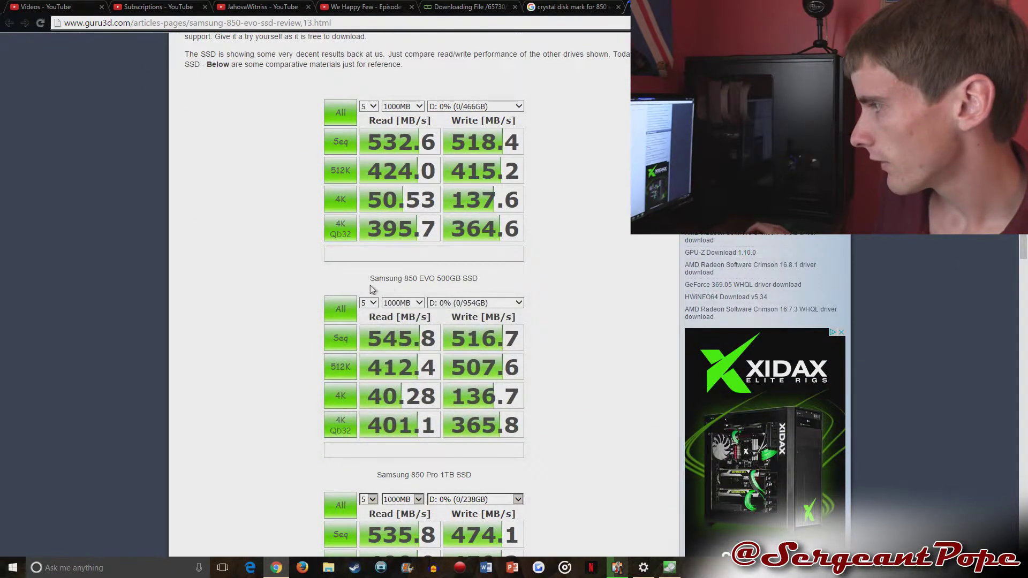
pyautogui.scroll(1, 372, 289)
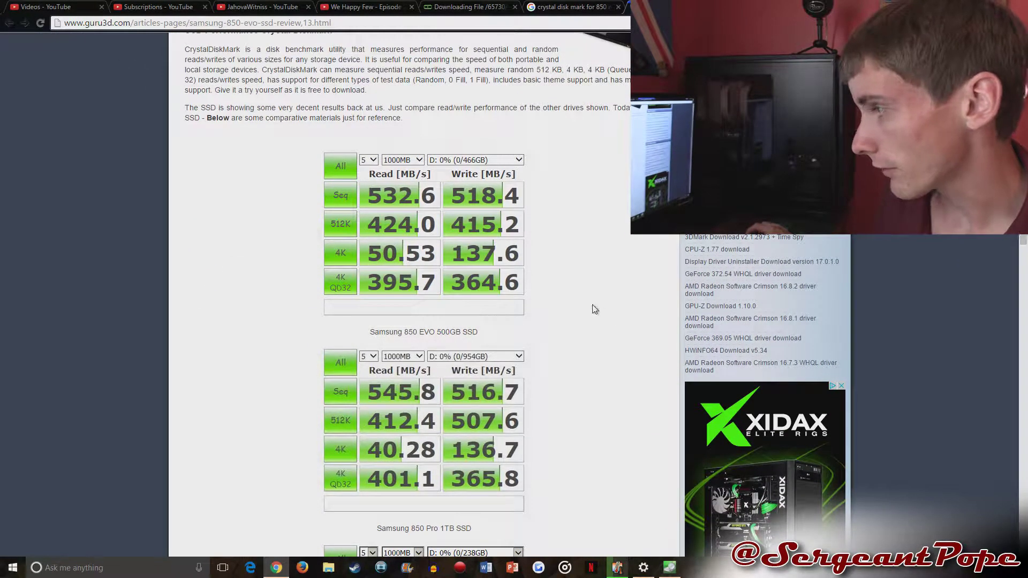
pyautogui.click(671, 569)
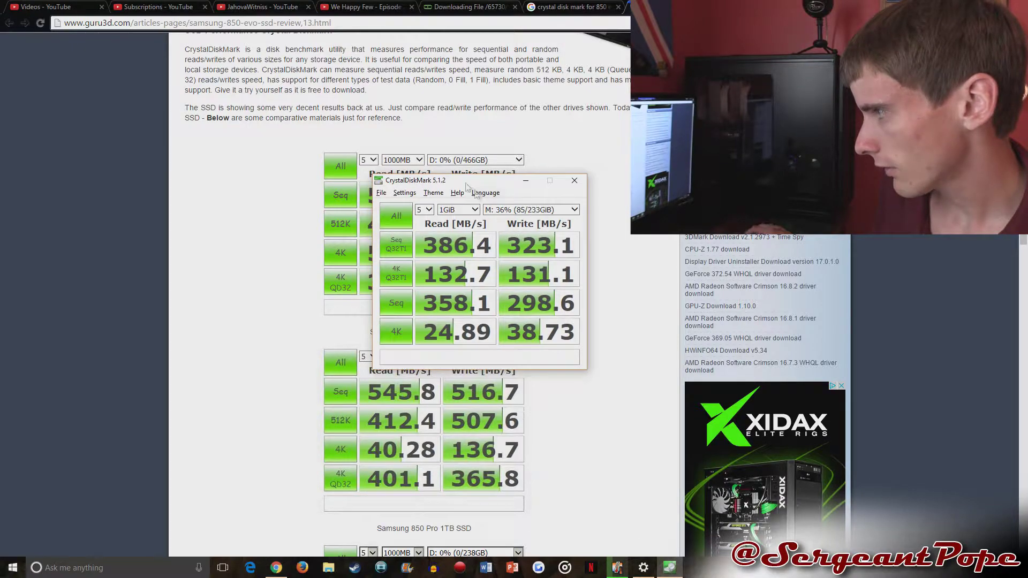
pyautogui.moveTo(484, 164); pyautogui.dragTo(617, 150)
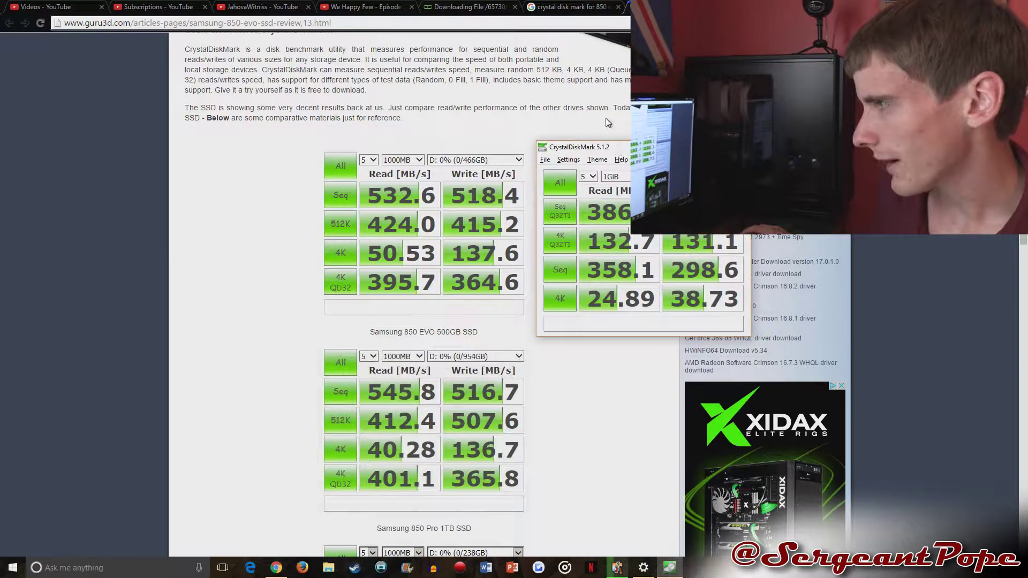